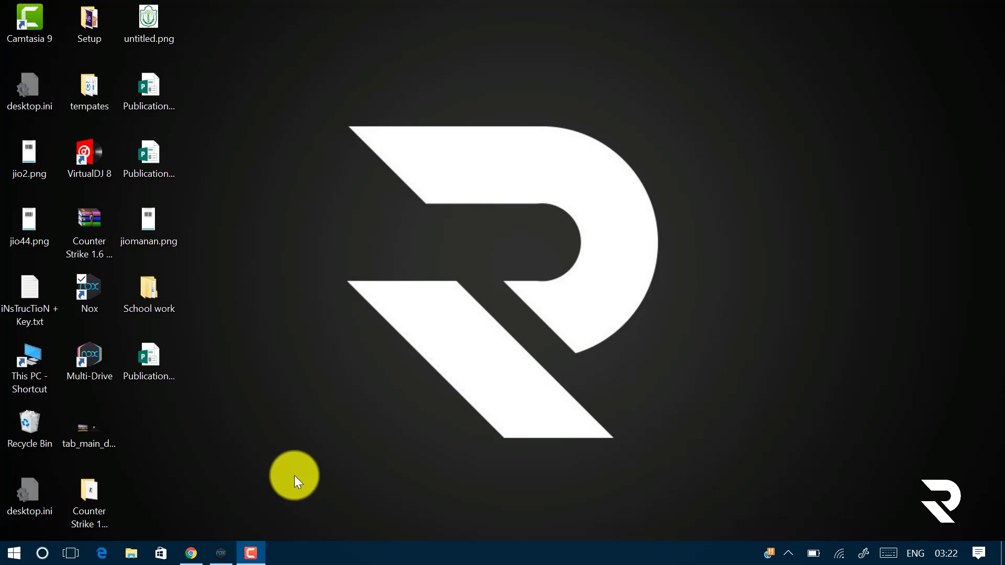
Switch to Chrome to view the Nox App Player download page at en.bignox.com, and minimize the browser
left_click(192, 550)
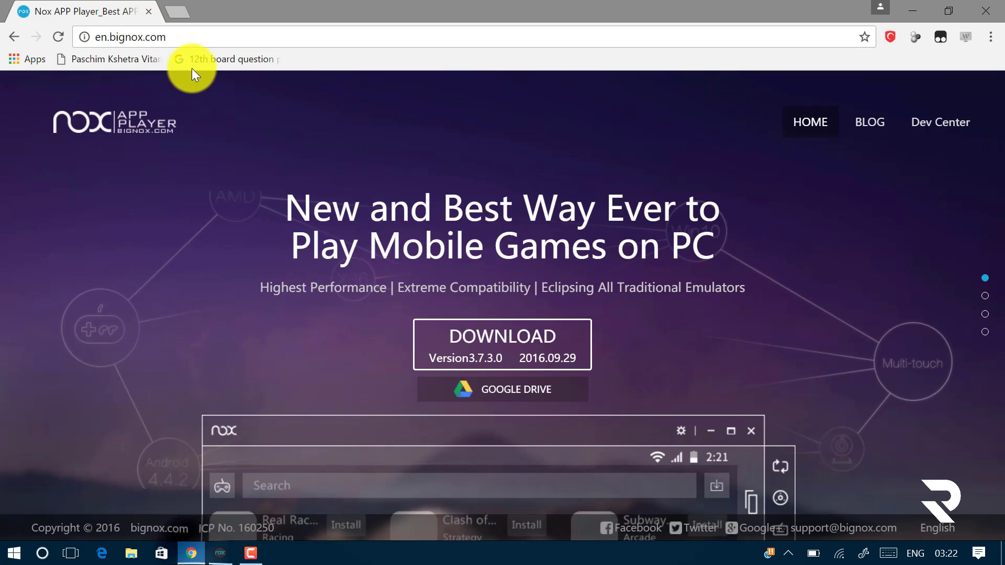
left_click(100, 38)
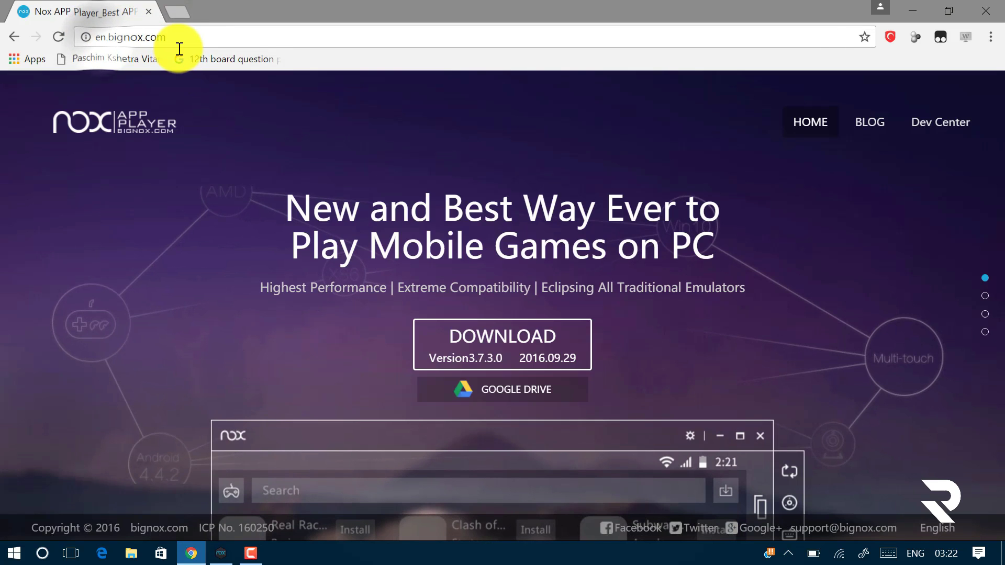
left_click(276, 357)
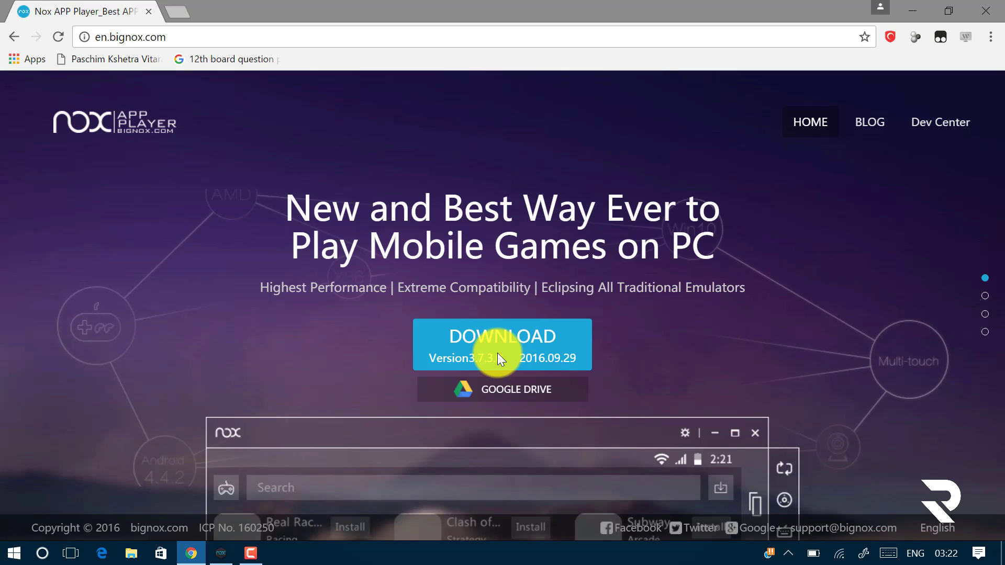
left_click(913, 7)
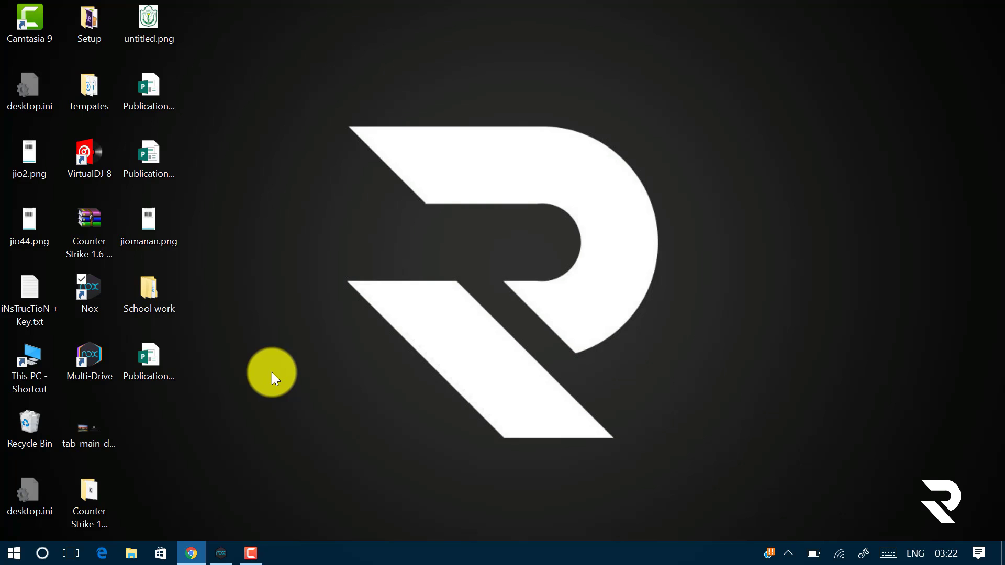
Switch to Nox App Player, look at the file chooser for adding an apk, and cancel it
left_click(220, 554)
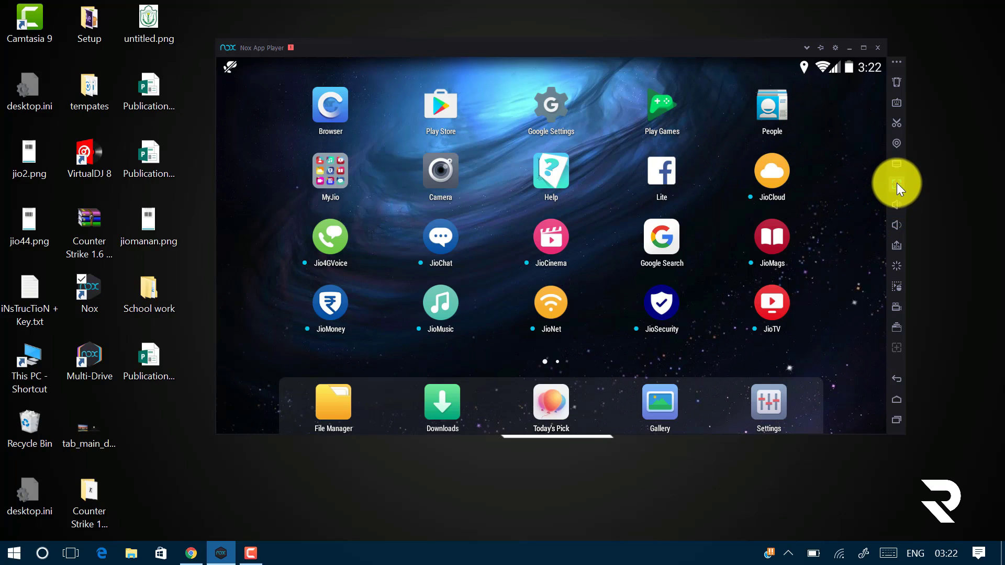
left_click(897, 245)
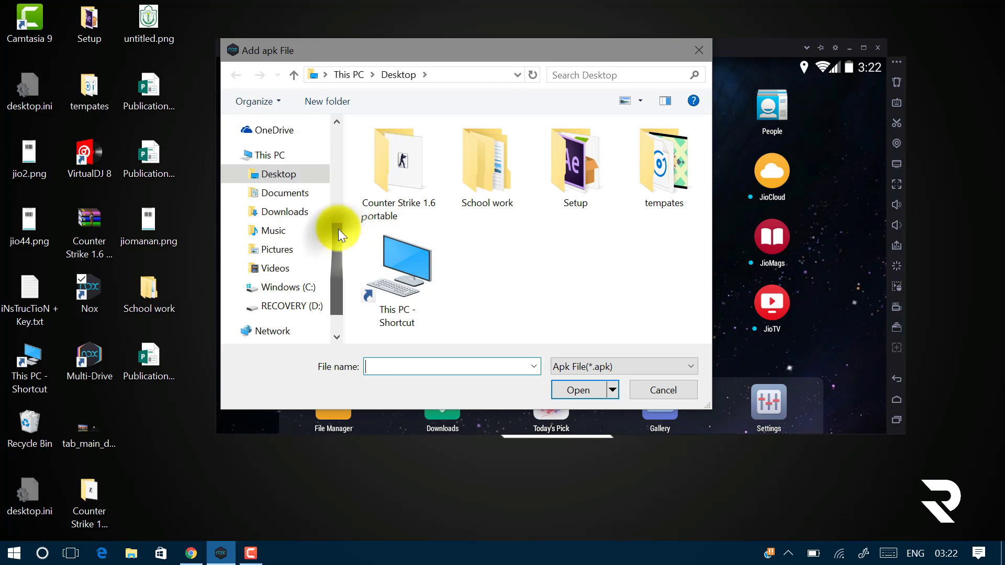
left_click(650, 387)
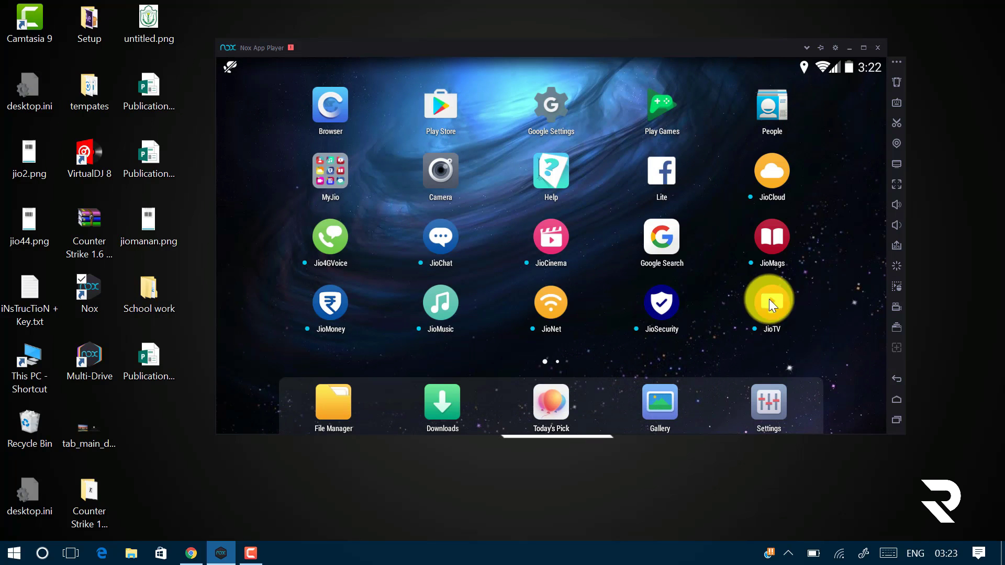
left_click_drag(365, 263, 760, 295)
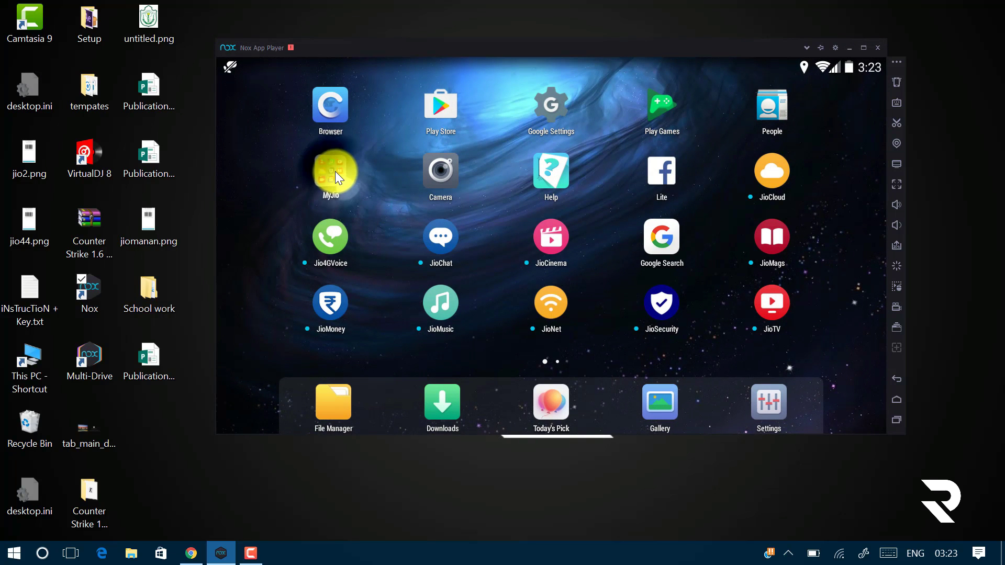
Clear the MyJio app's stored data from its App info page and return to the home screen
left_click_drag(335, 171, 234, 154)
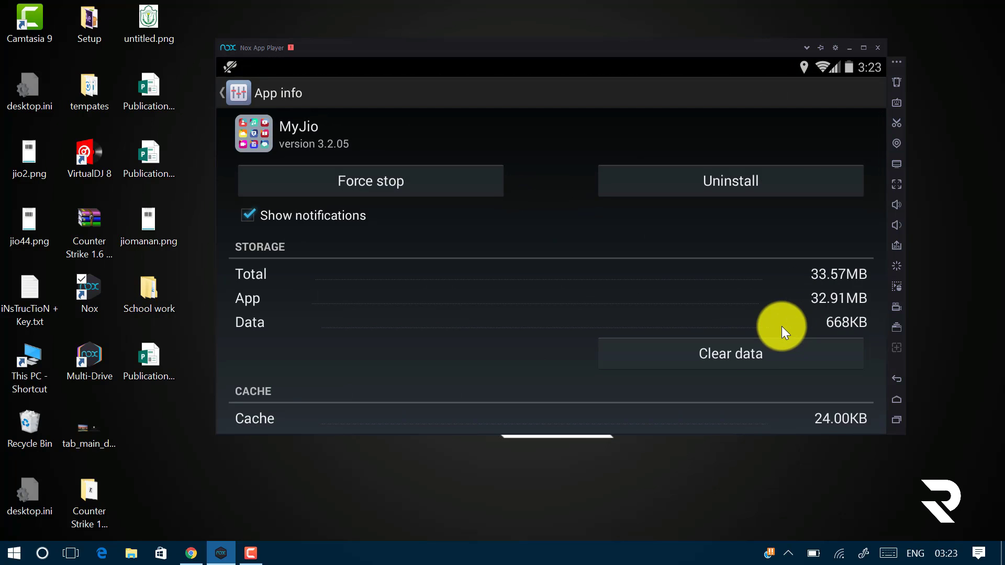
left_click(727, 349)
left_click(685, 309)
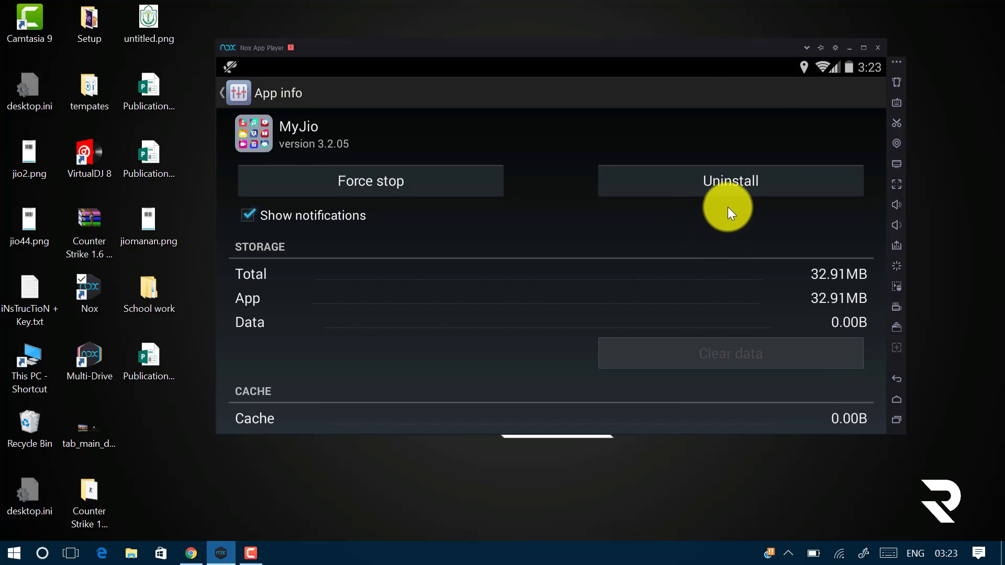
key("Escape")
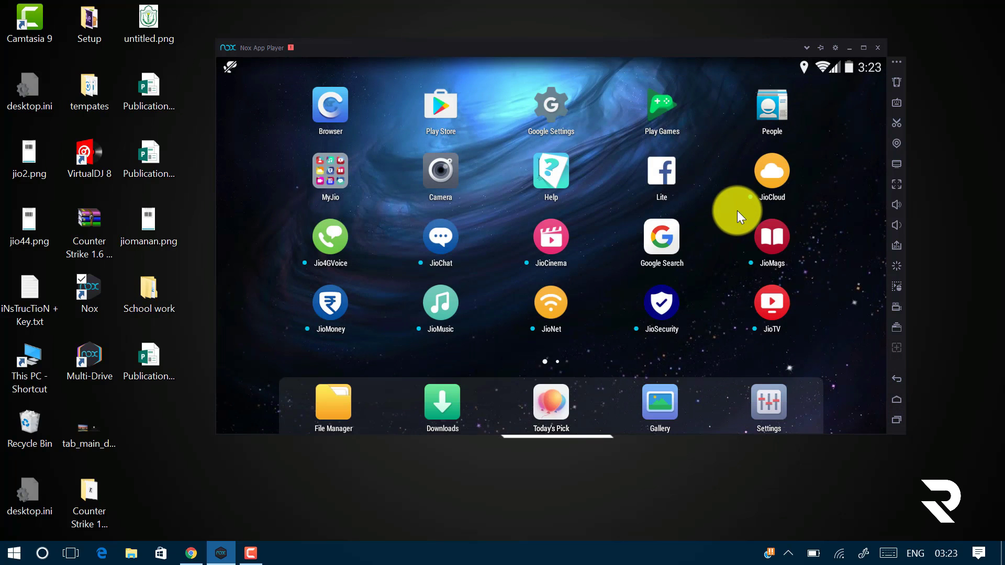
Generate a new IMEI in the device properties of the emulator's System Settings
left_click(835, 48)
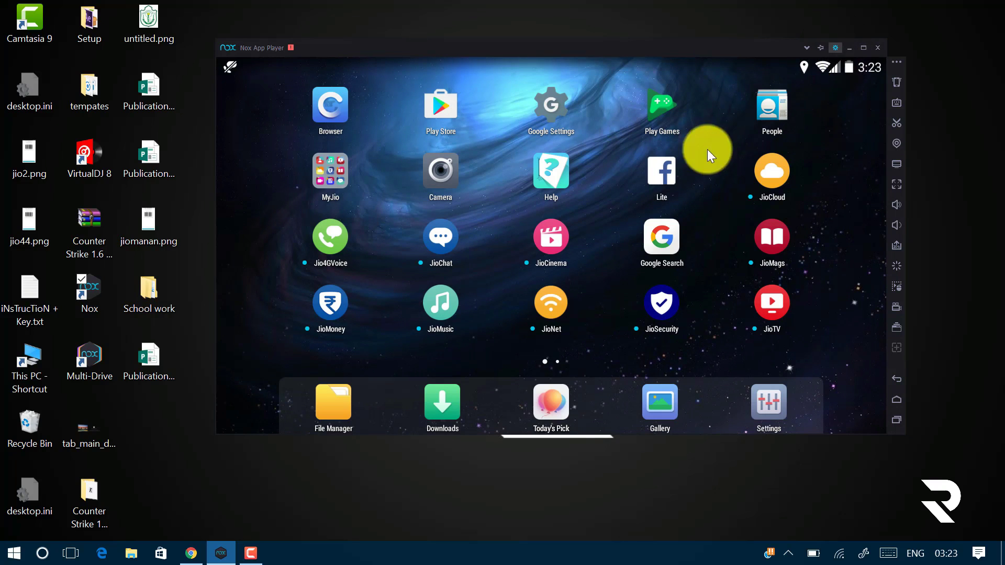
left_click(413, 151)
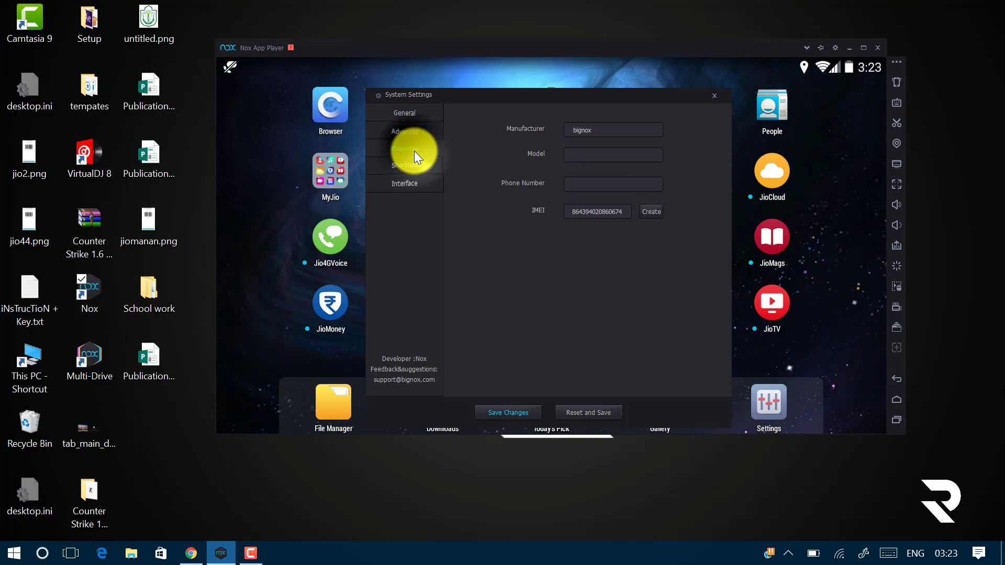
left_click(652, 211)
left_click(653, 210)
left_click(652, 210)
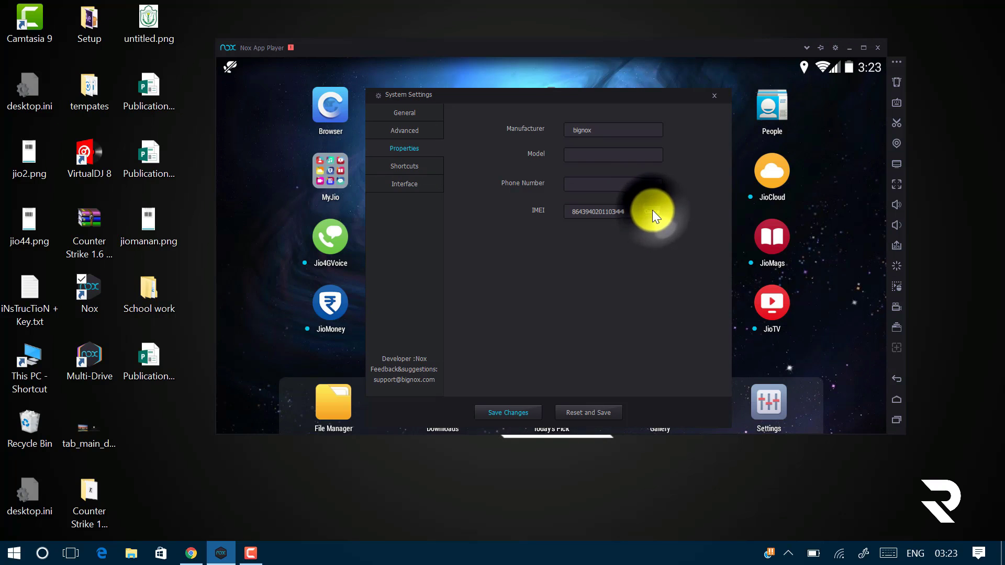
Change the last two digits of the IMEI to 90 and save the settings
left_click(619, 212)
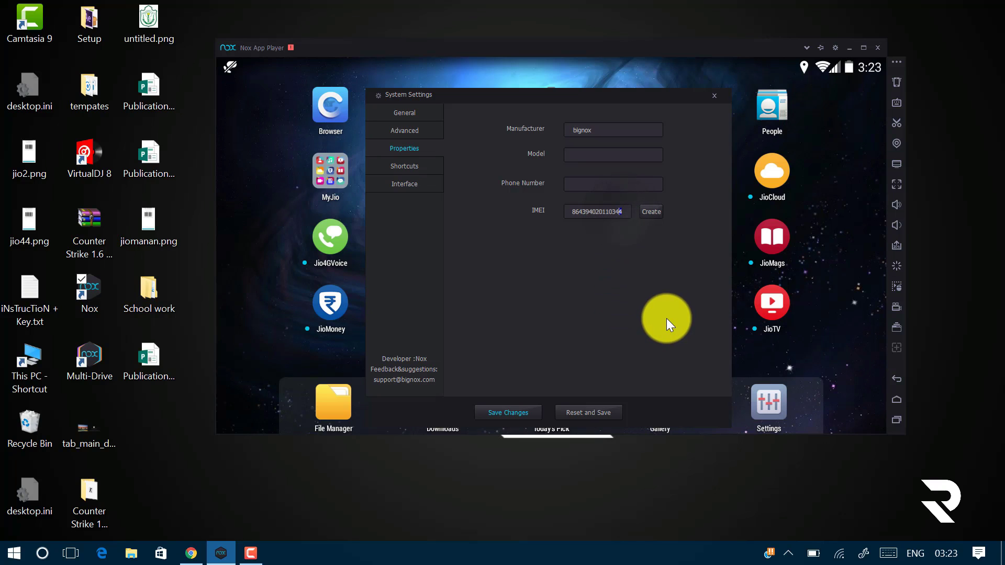
key("BackSpace")
type("90")
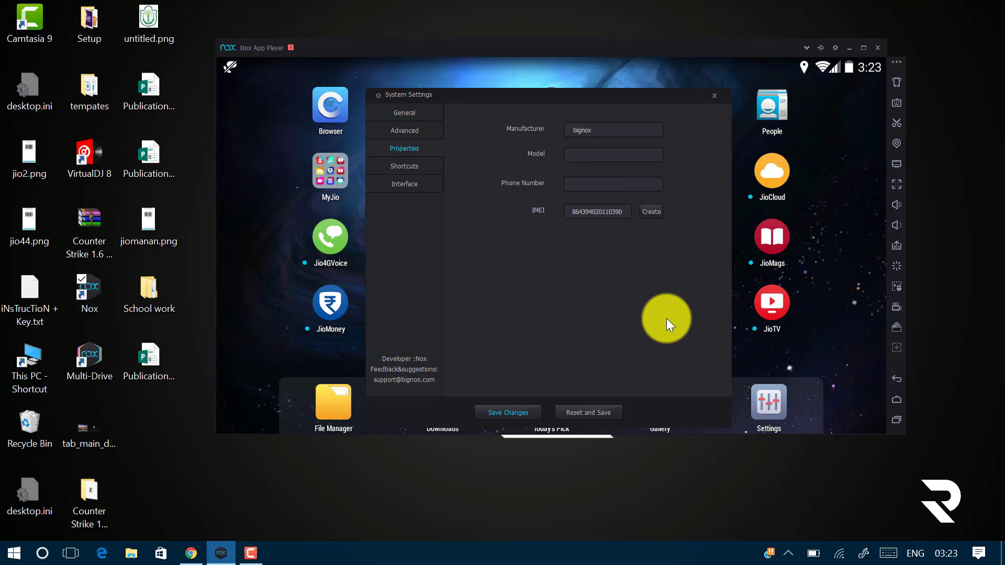
left_click(512, 409)
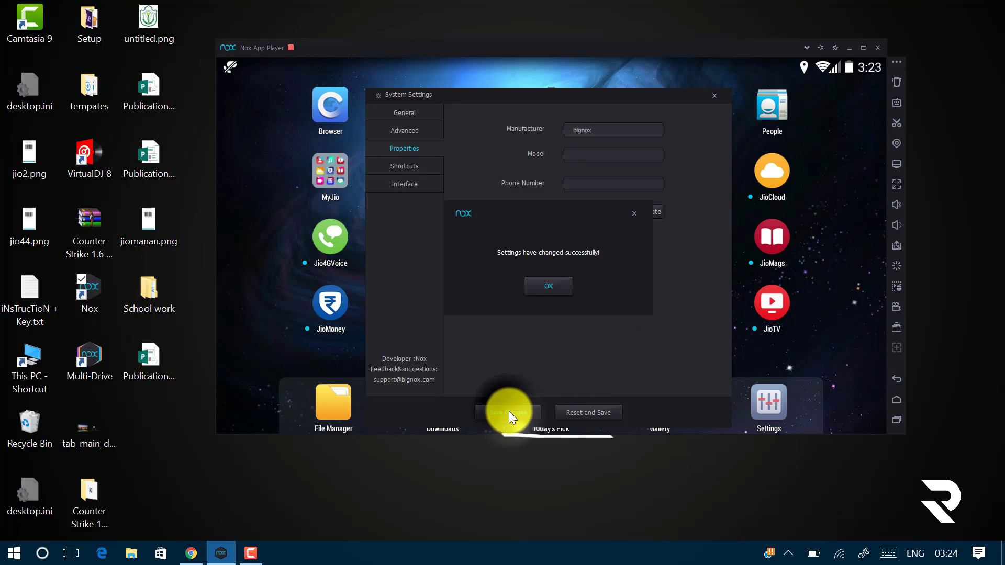
left_click(544, 291)
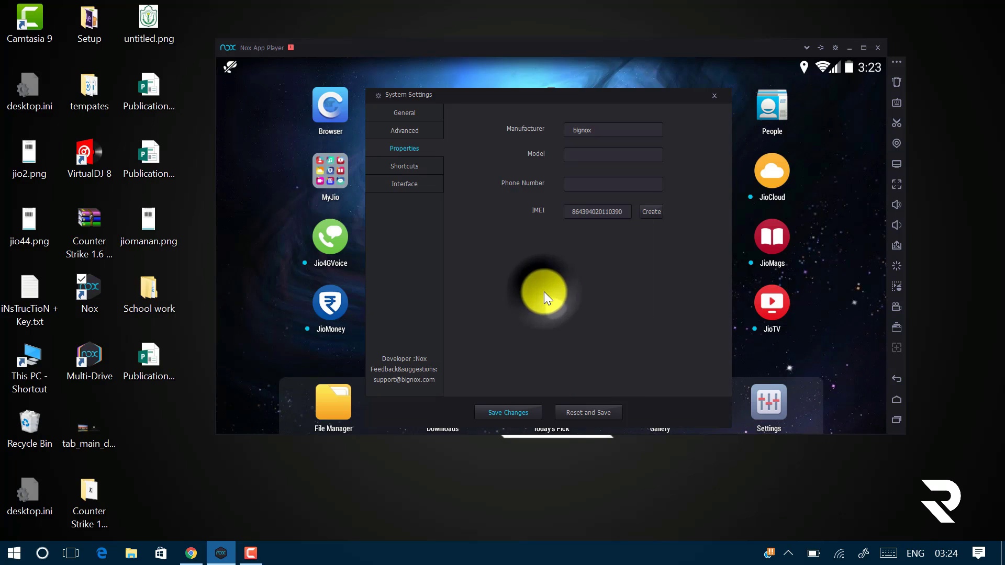
Generate another random IMEI, save the changes and close System Settings
left_click(652, 211)
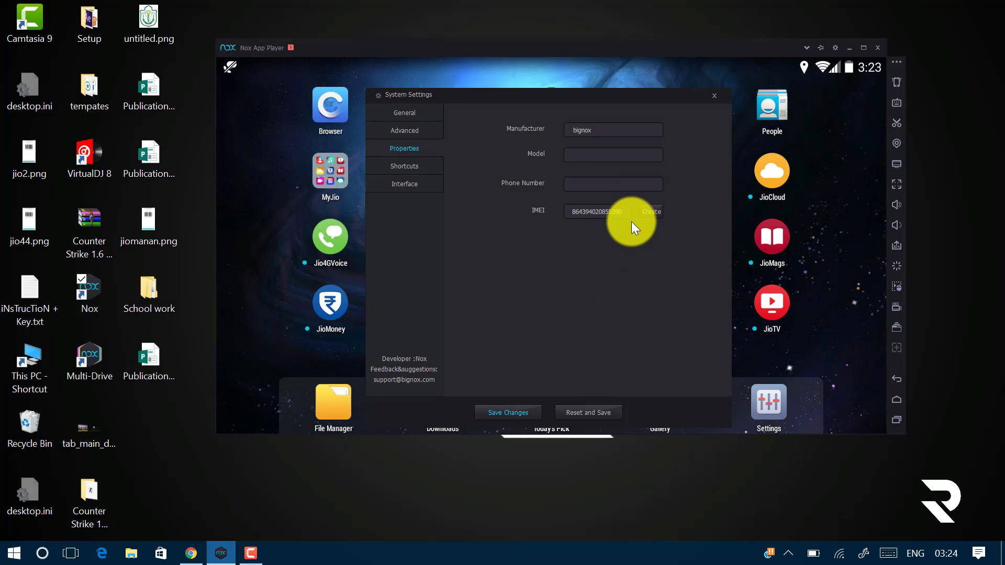
left_click(512, 408)
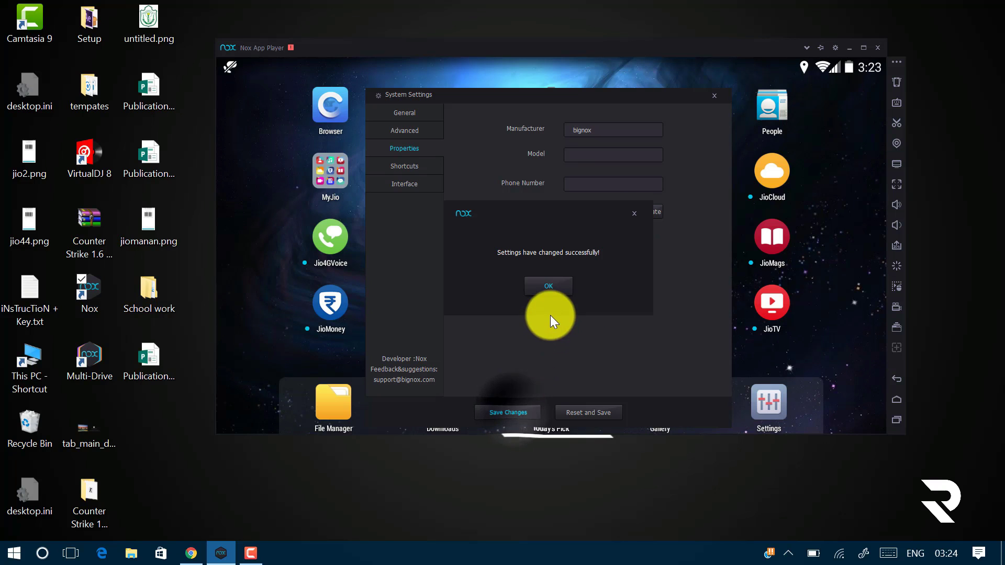
left_click(553, 283)
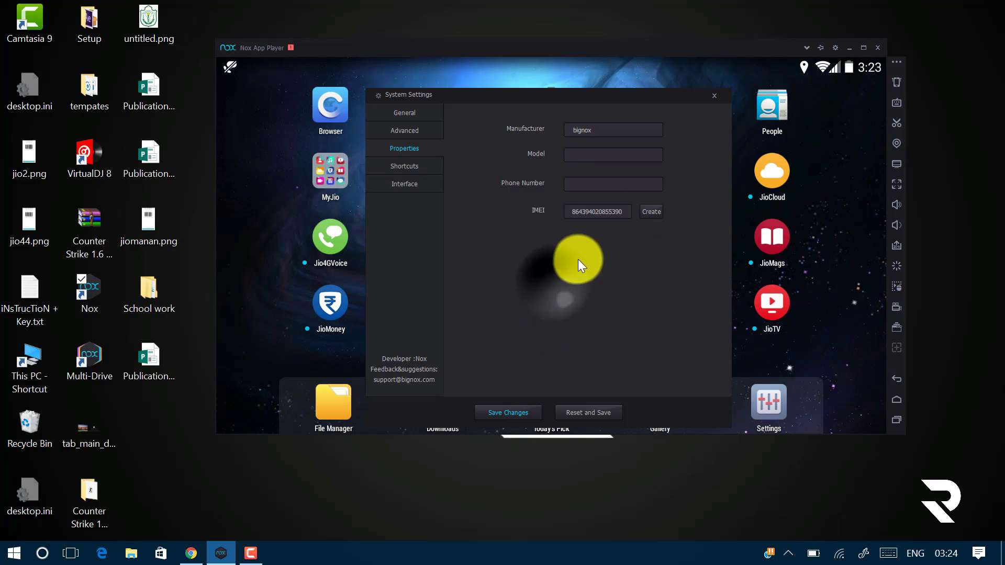
left_click(714, 96)
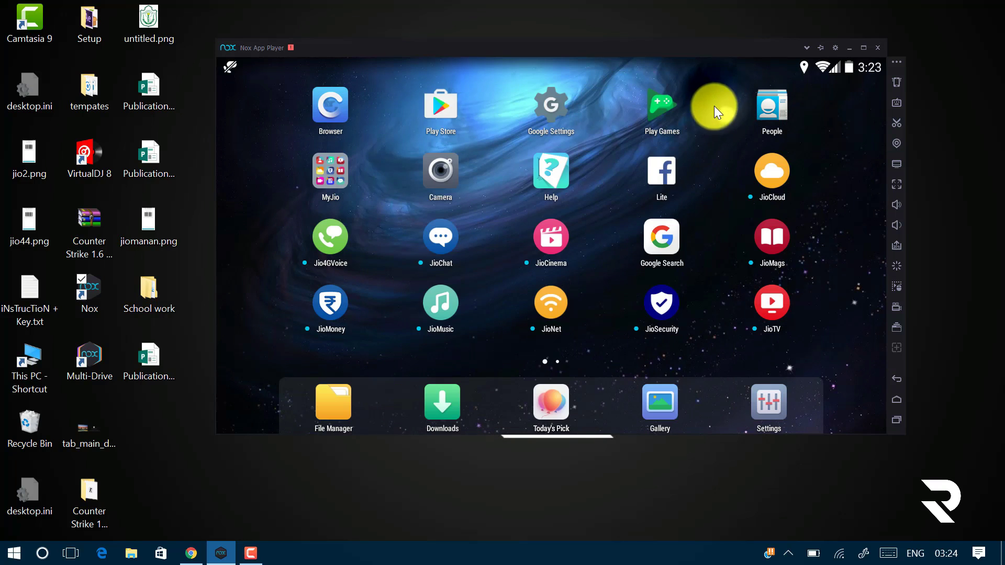
Restart the Nox Android kernel
left_click(895, 266)
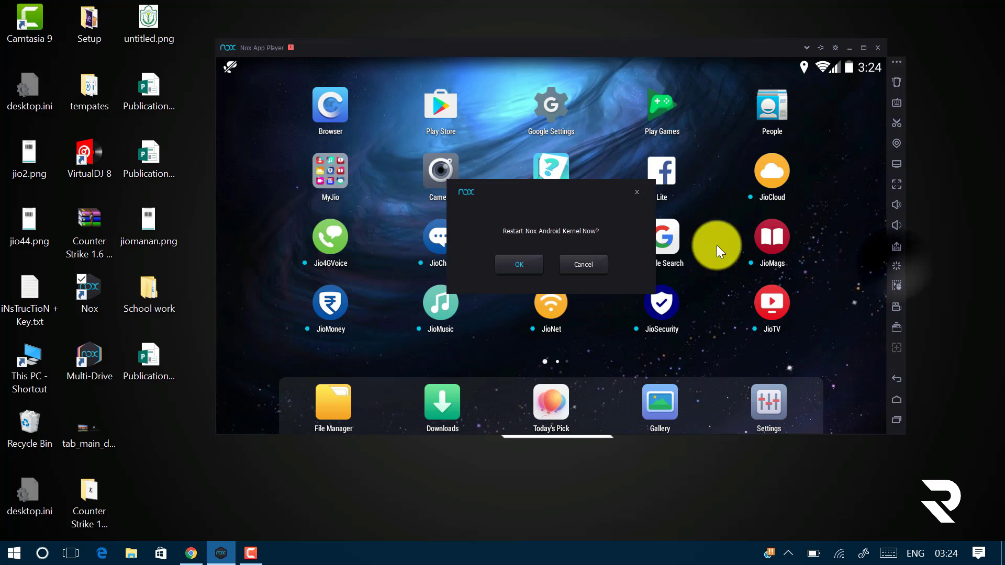
left_click(517, 270)
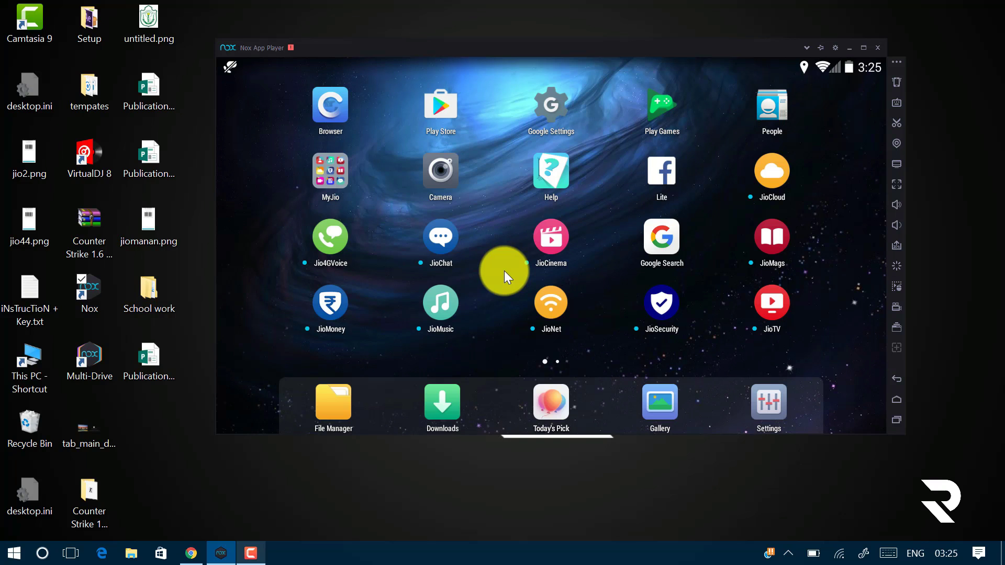
Forget the WiredSSID network in the Wi-Fi settings and return to the emulator's home screen
left_click_drag(847, 63, 806, 181)
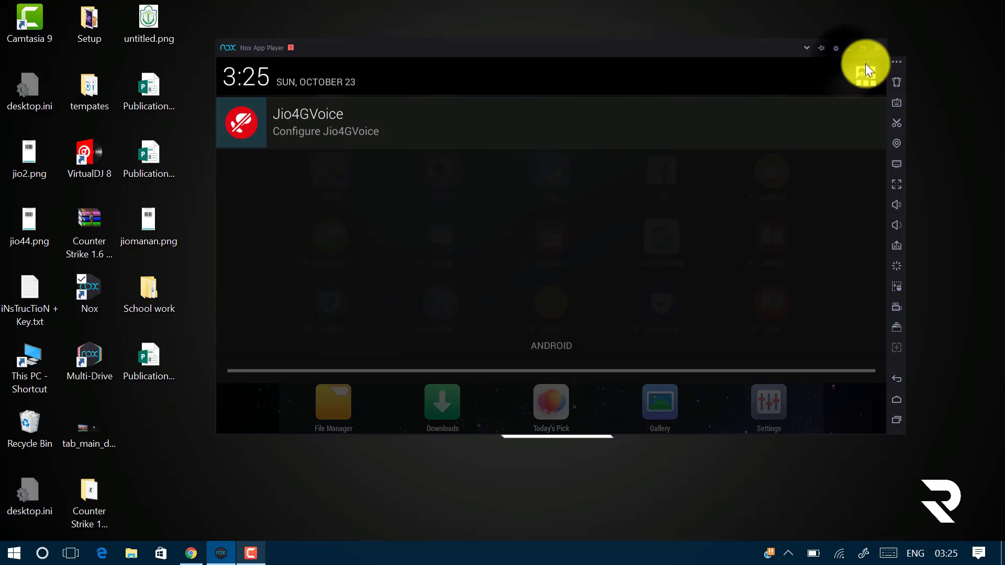
left_click(863, 75)
left_click(257, 238)
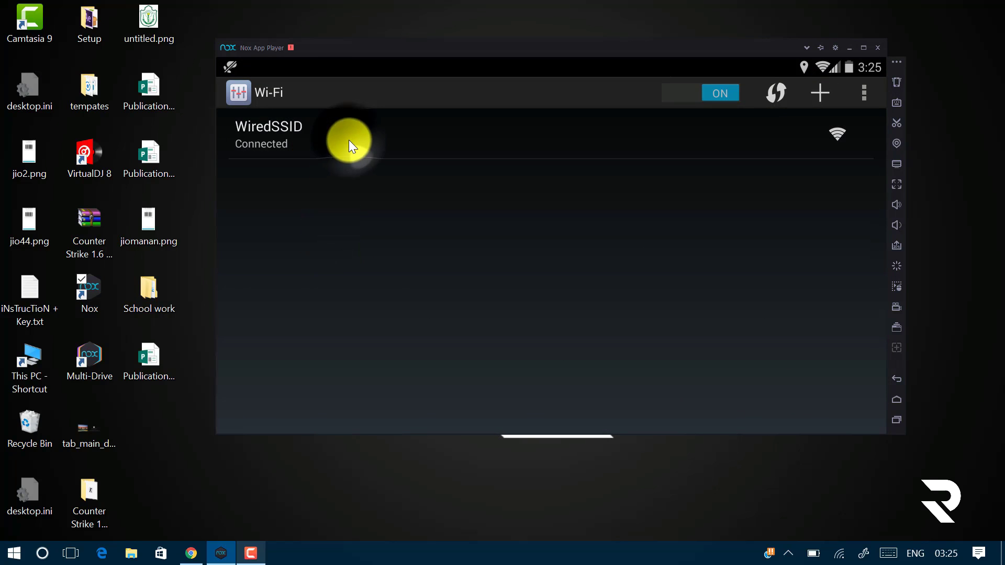
left_click(348, 139)
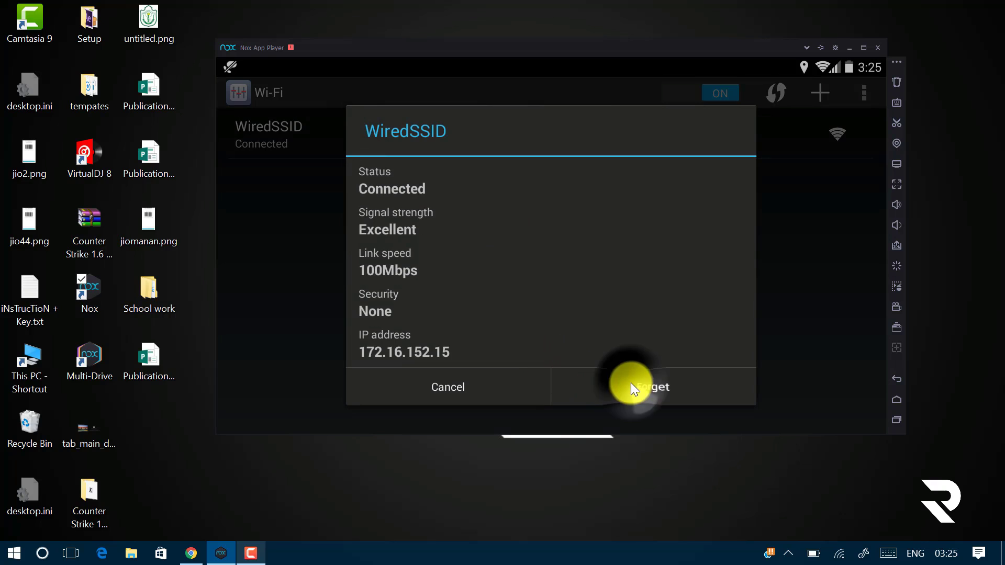
left_click(634, 385)
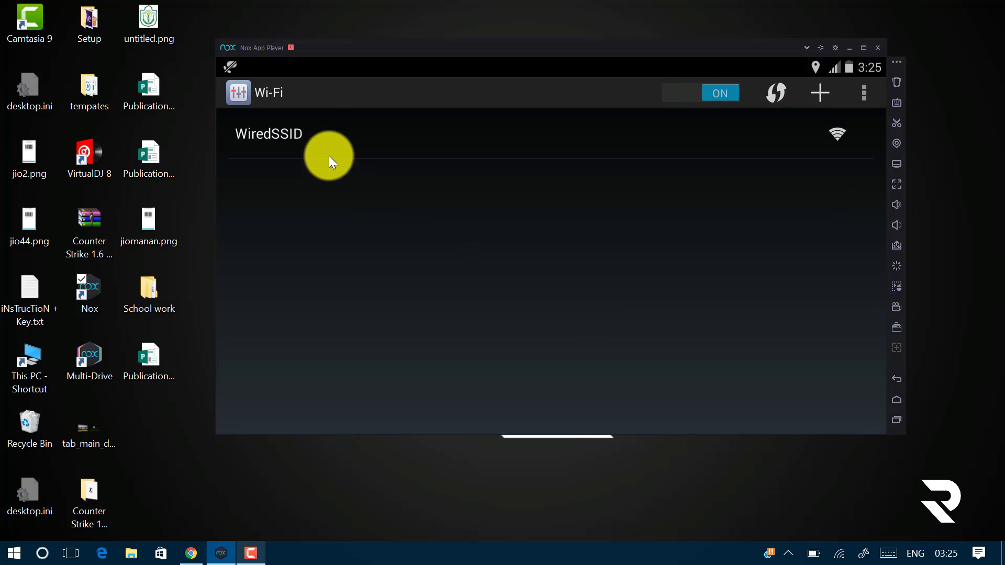
left_click(278, 78)
left_click_drag(301, 71, 334, 115)
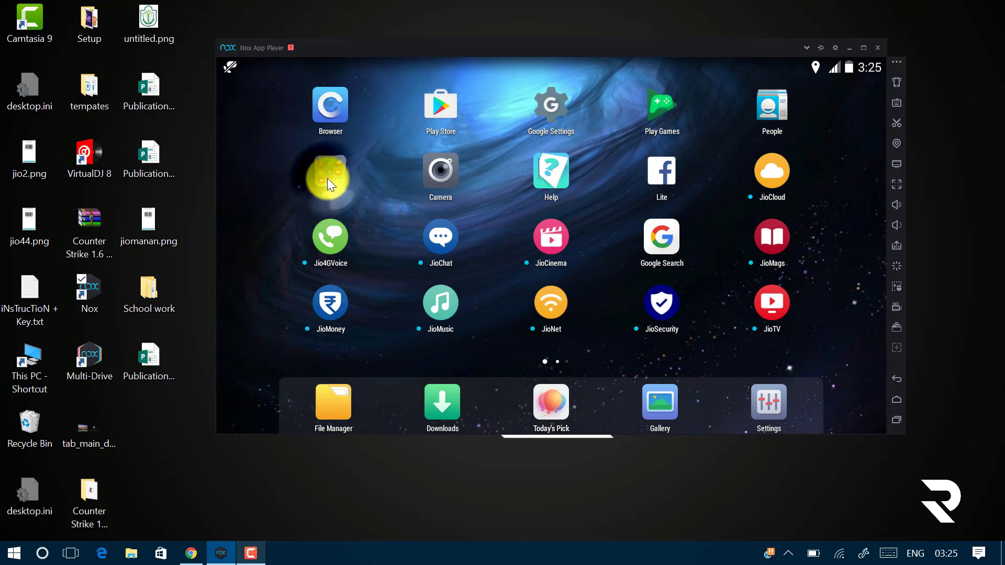
Rotate the emulator to portrait, launch the MyJio app, and move the emulator window aside
key("ctrl+6")
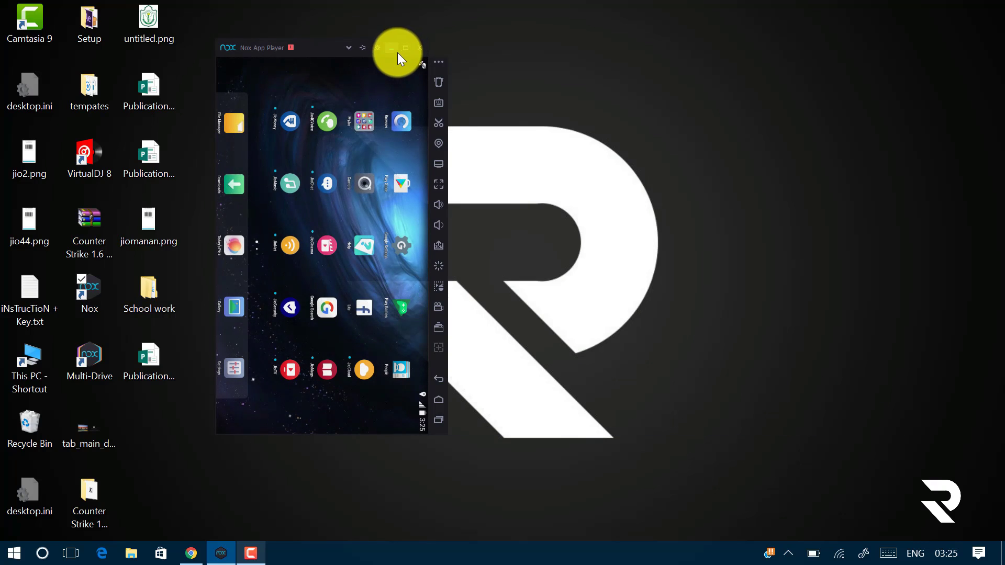
left_click(366, 160)
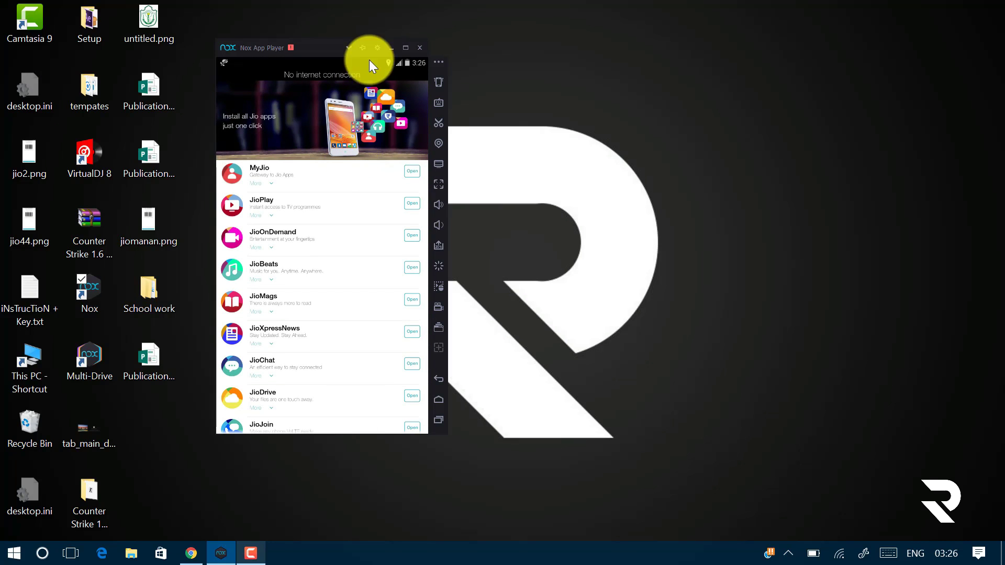
left_click_drag(331, 48, 481, 52)
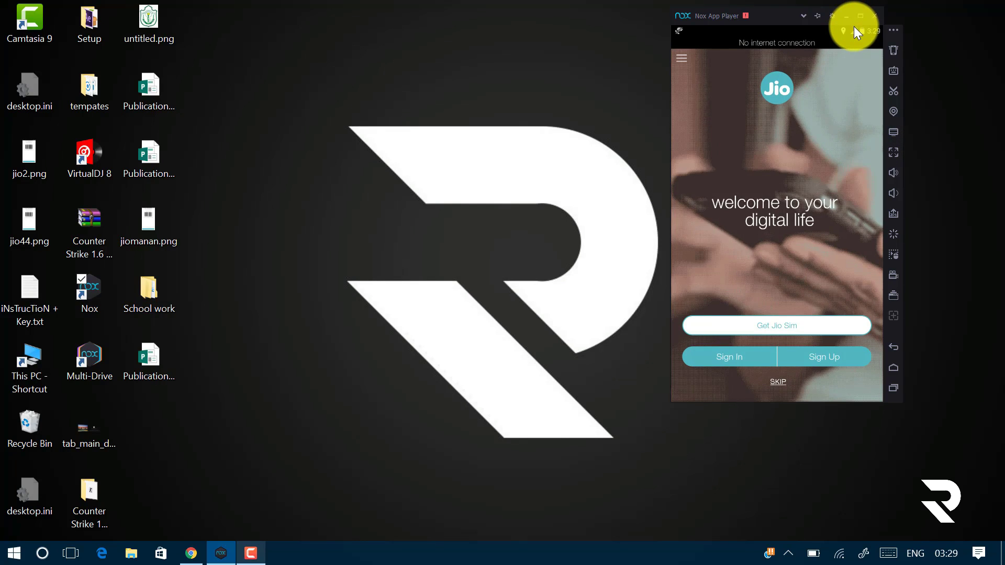
Open the Wi-Fi settings from the quick settings and reconnect the emulator to WiredSSID
left_click_drag(853, 28, 874, 91)
left_click(870, 35)
left_click(696, 136)
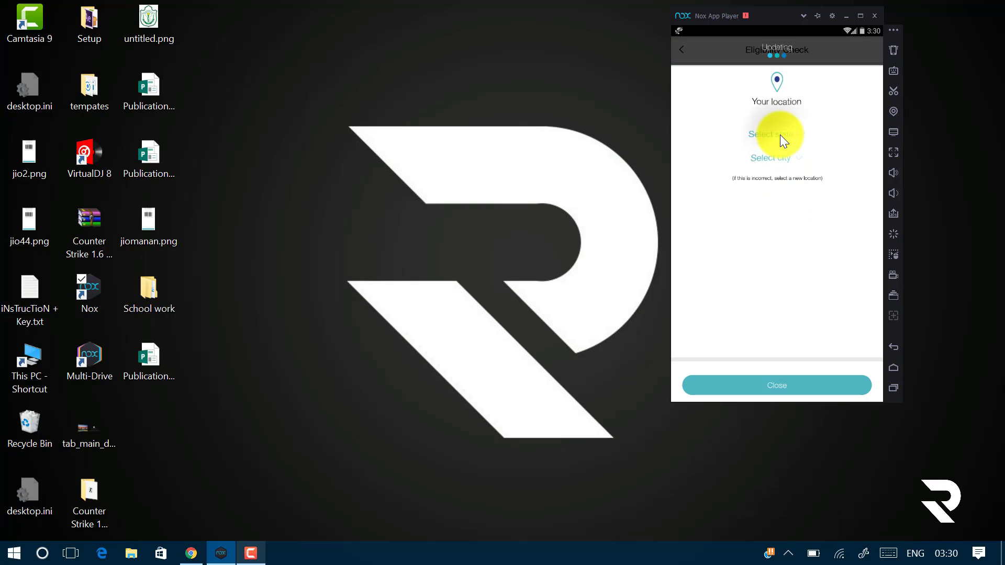
Set the state to Madhya Pradesh as the location for the eligibility check
left_click(780, 136)
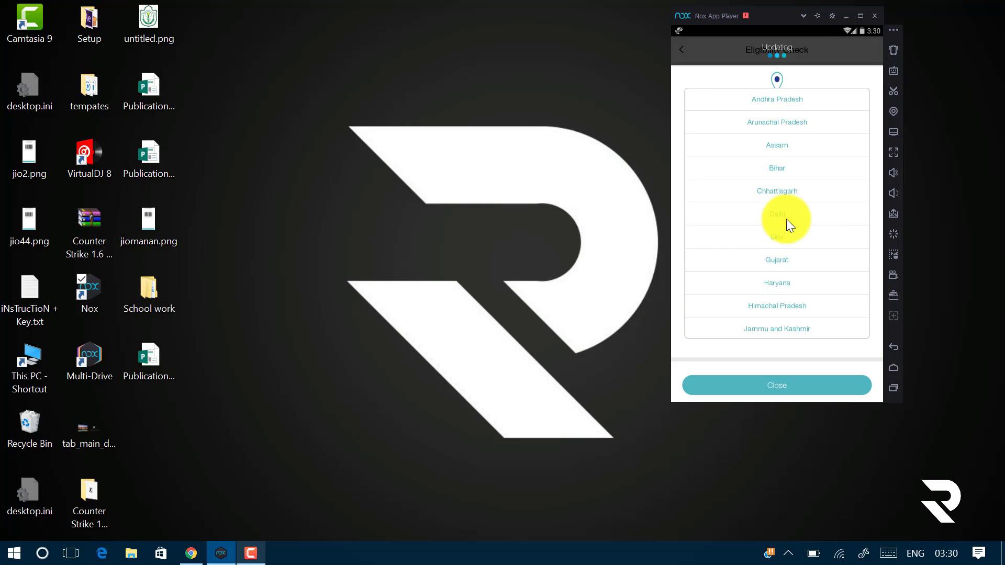
left_click(782, 312)
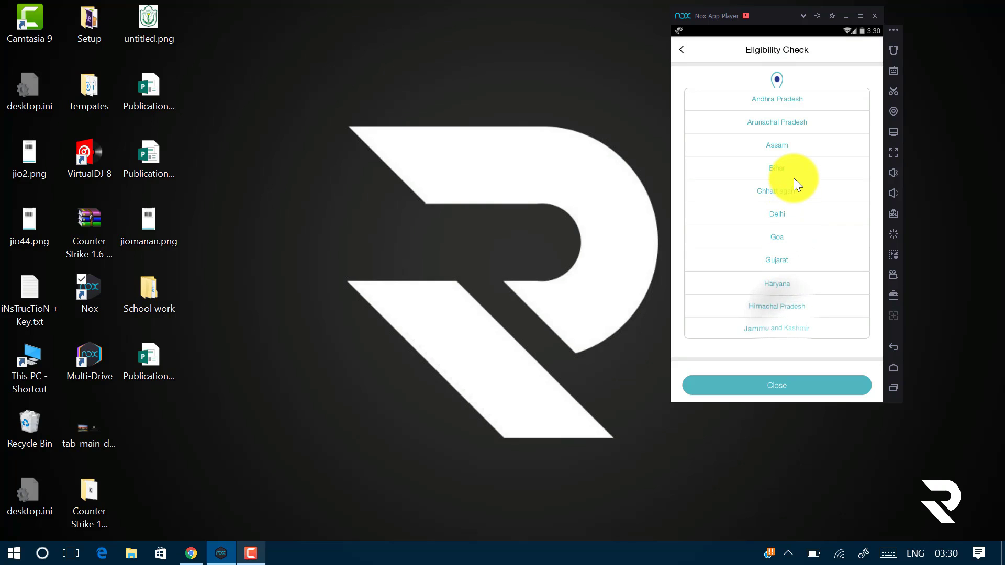
left_click_drag(784, 284, 789, 163)
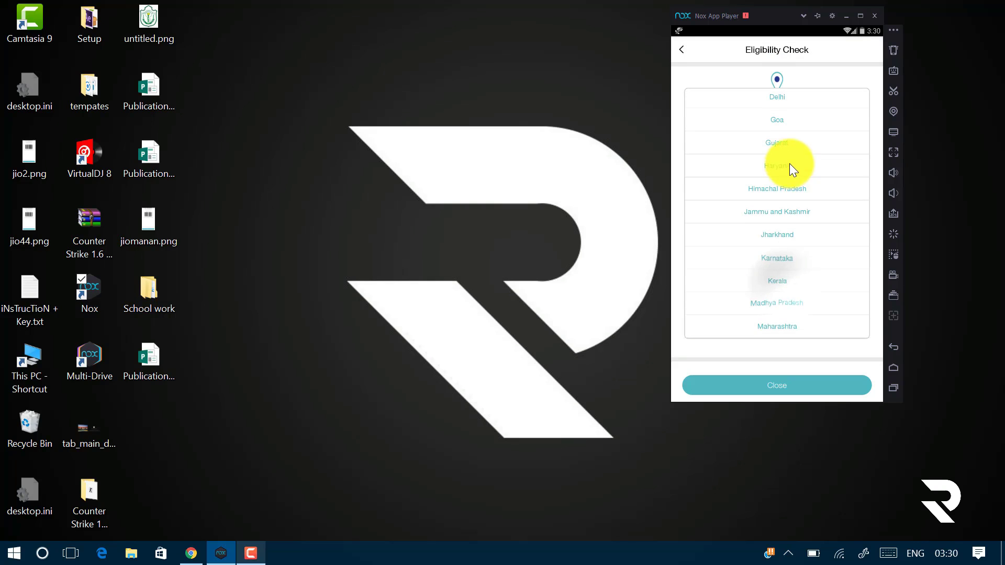
left_click(785, 302)
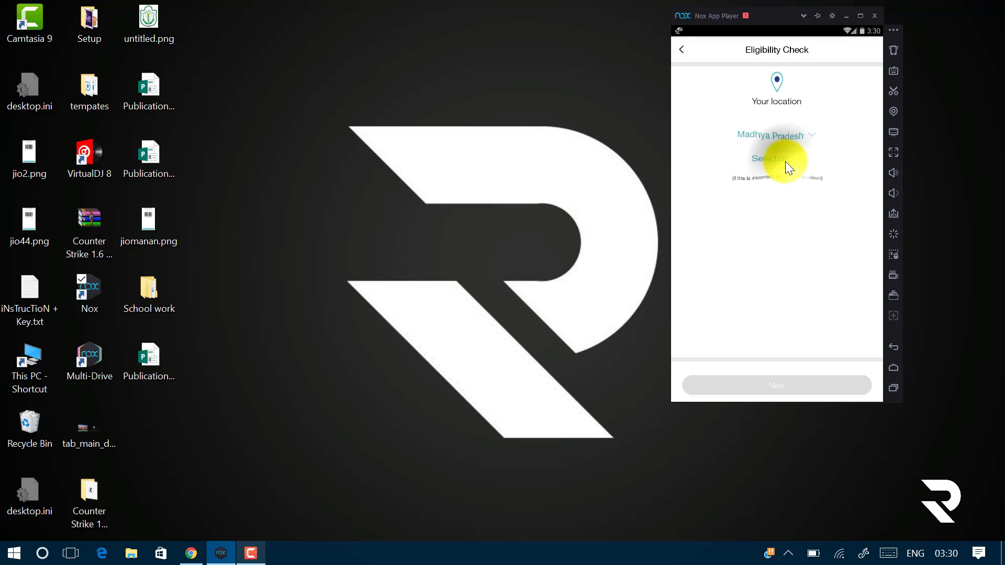
Choose a city in Madhya Pradesh for the location and continue through the offer steps to generate the Jio offer code
left_click(786, 161)
left_click_drag(772, 277, 776, 172)
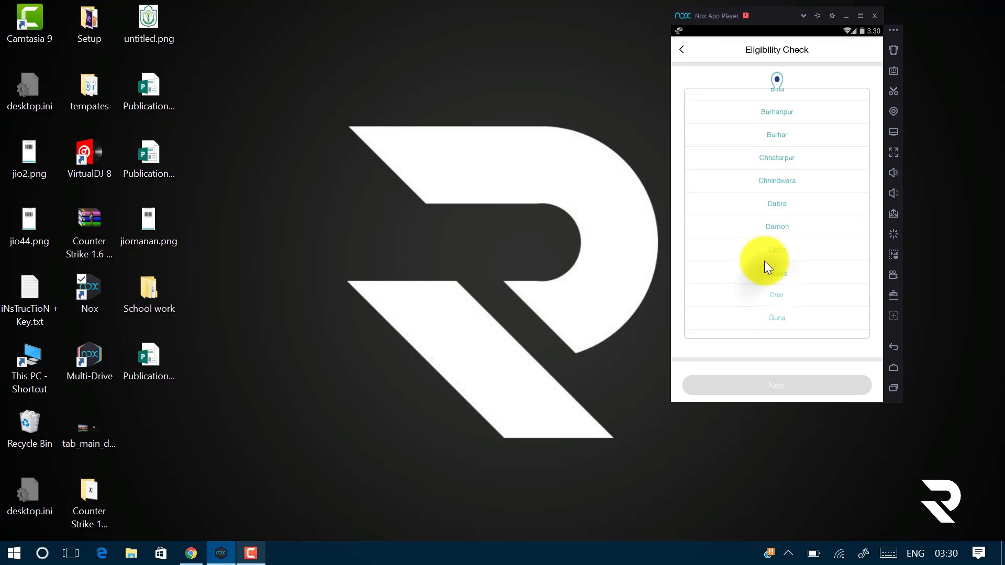
left_click_drag(762, 297, 774, 124)
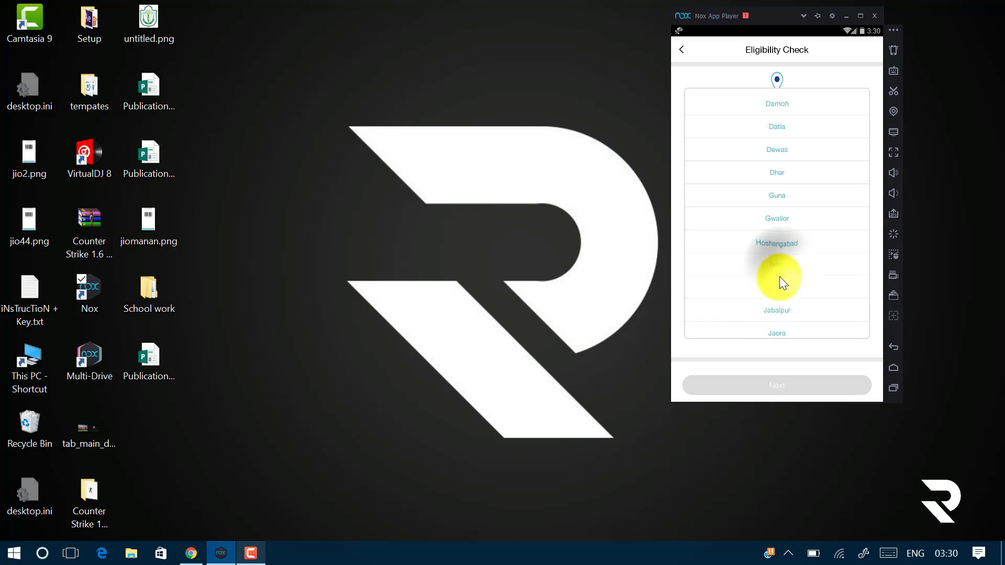
left_click(779, 277)
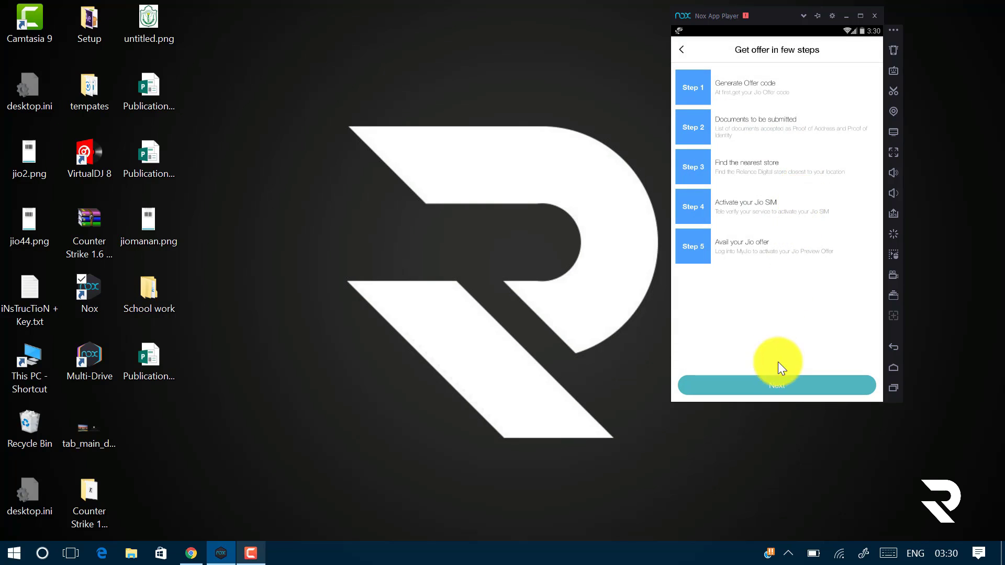
left_click(776, 385)
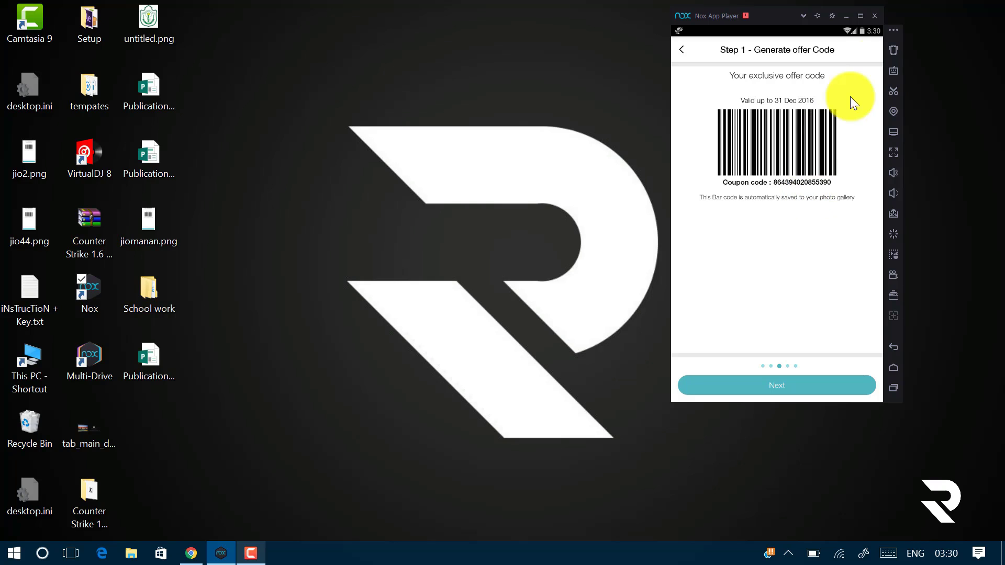
View the generated offer barcode in full screen and return the emulator to its windowed view
left_click(893, 154)
mouse_move(258, 555)
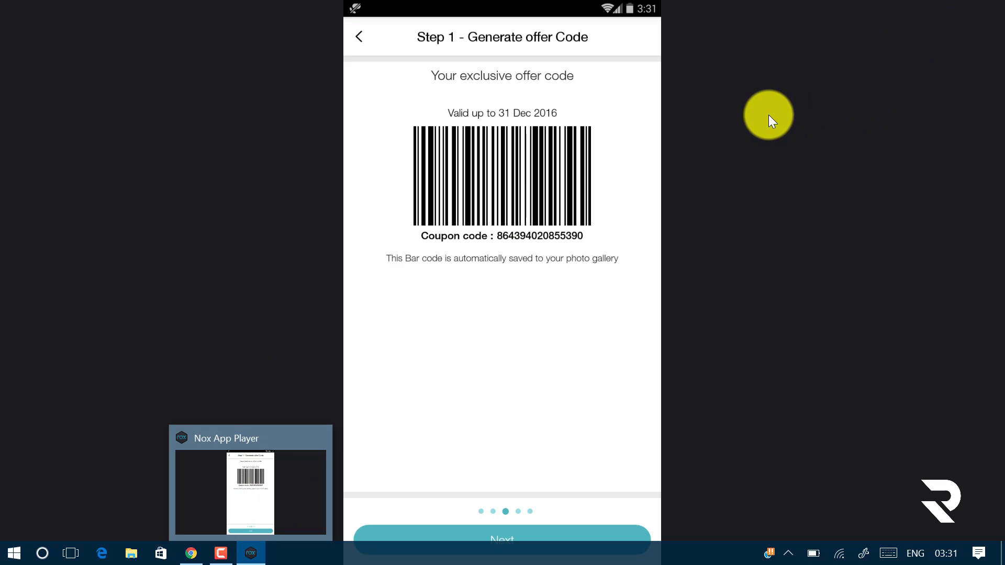
key("Escape")
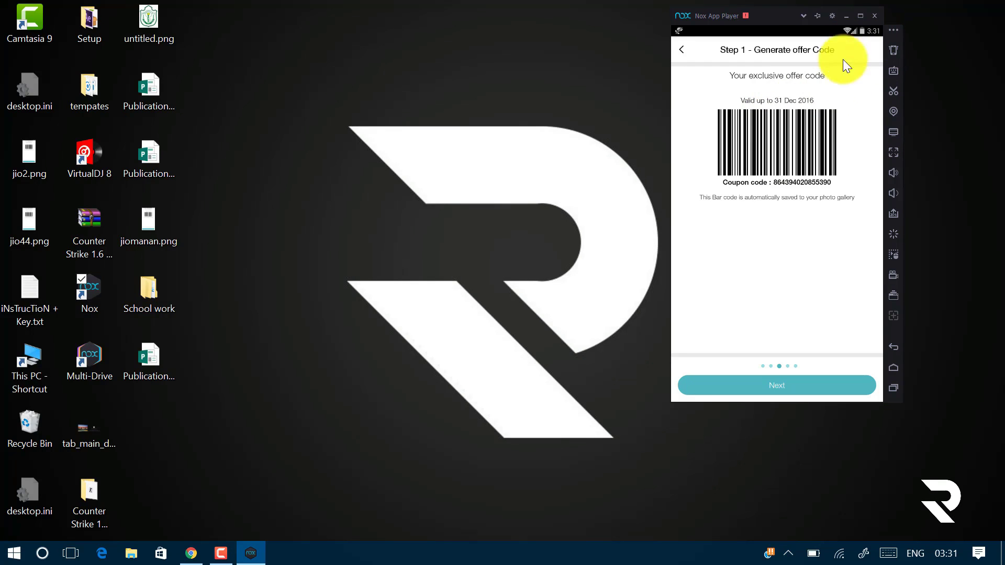
Leave MyJio for the emulator's home screen and minimize the emulator window
left_click(892, 368)
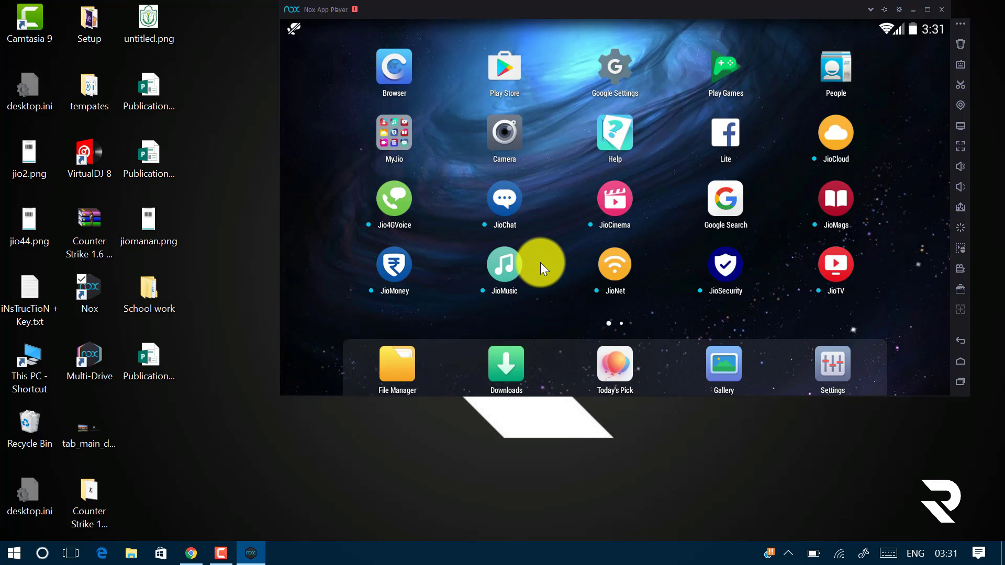
left_click(913, 9)
left_click(252, 555)
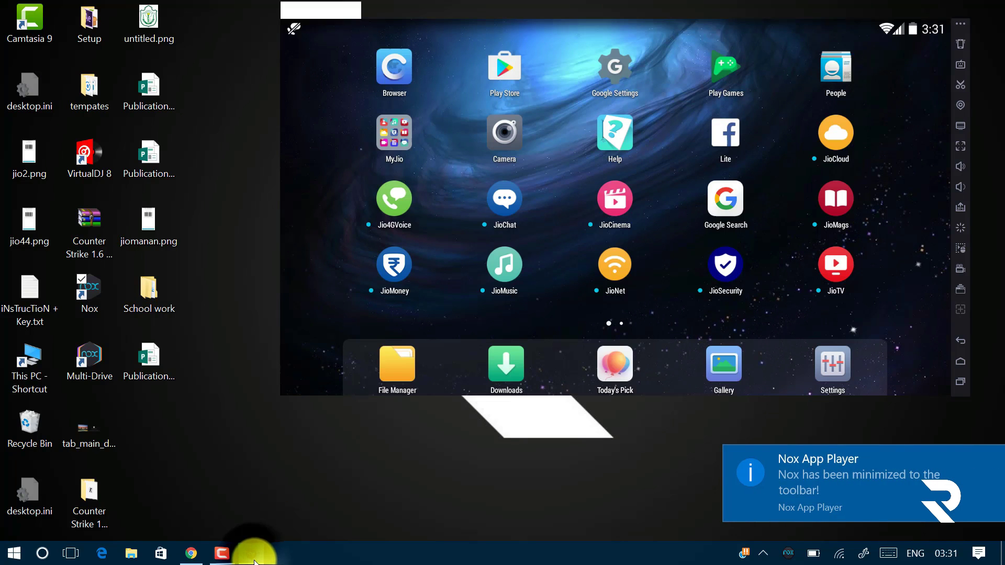
left_click(992, 457)
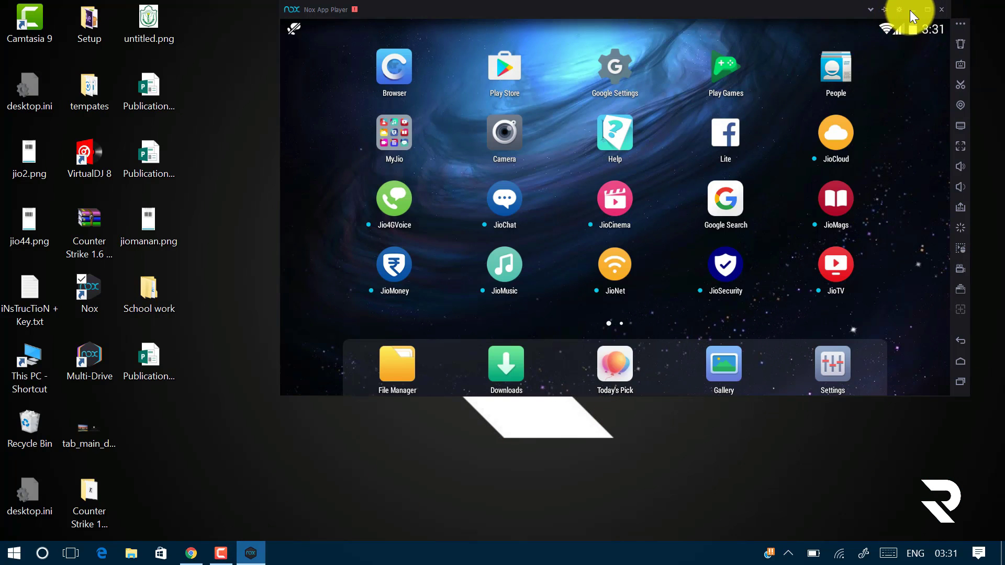
left_click(911, 9)
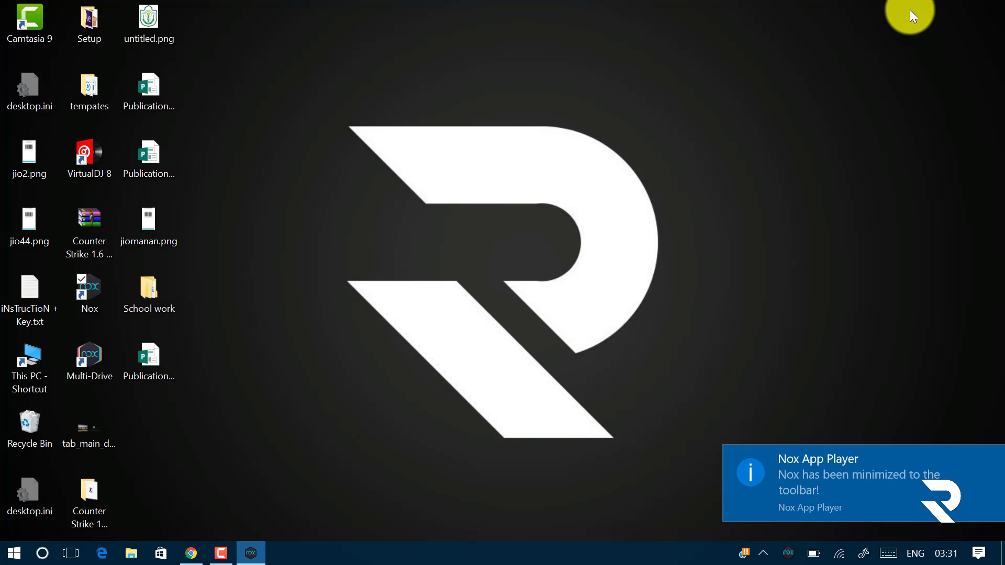